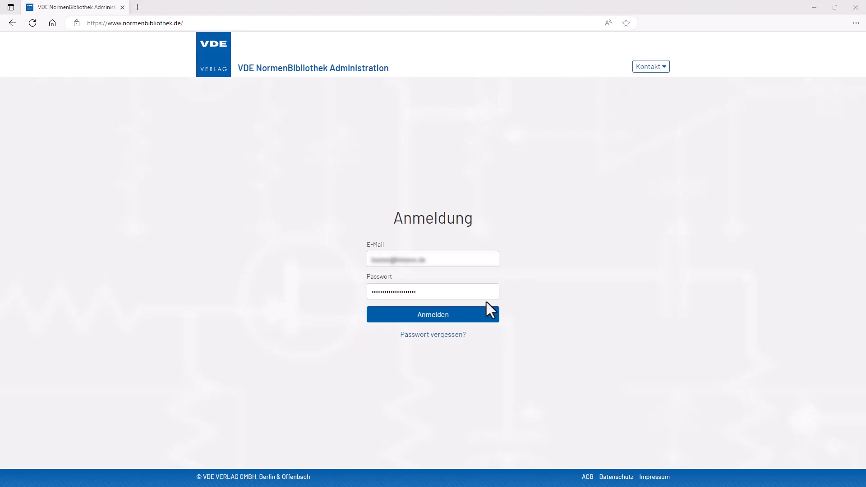
# - Sign in with the prefilled credentials and remove the sixth and eighth listed users from their contract
pyautogui.click(487, 312)
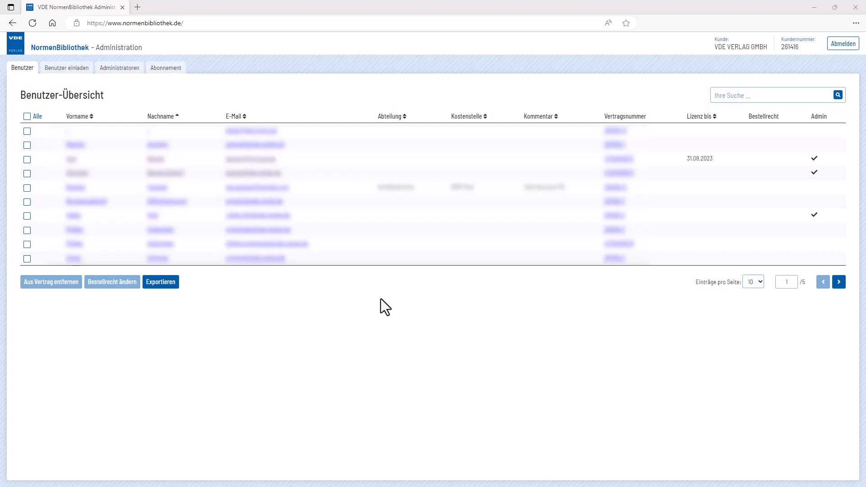
pyautogui.click(27, 202)
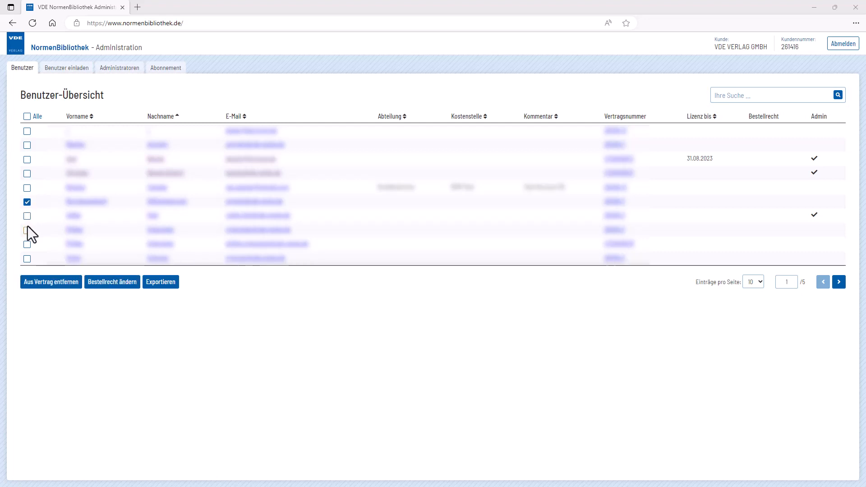
pyautogui.click(27, 231)
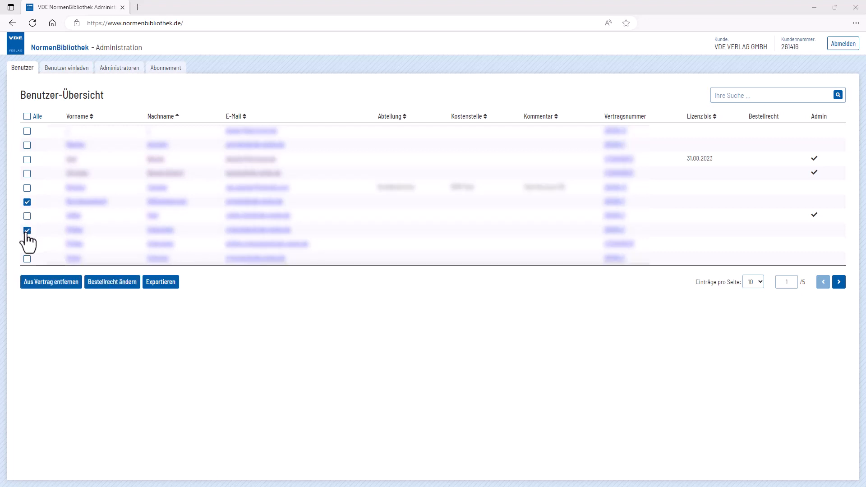
pyautogui.click(75, 291)
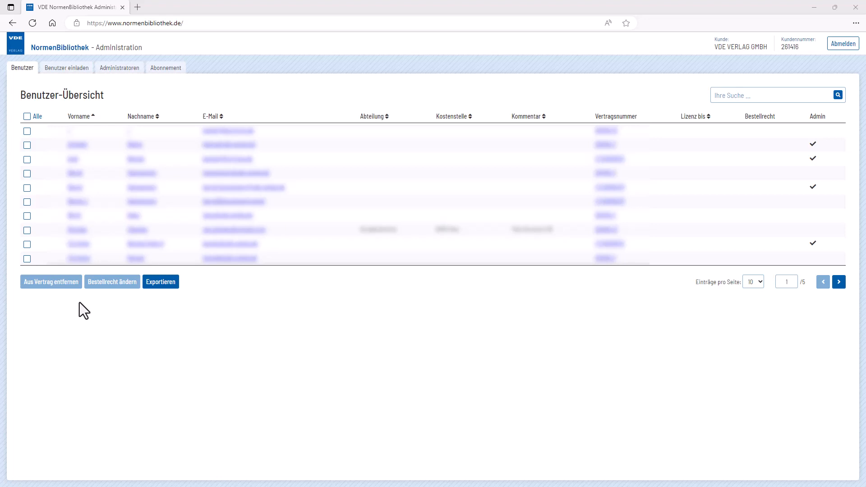
# - Limit the licence of the third listed user to 31.08.2023 and save the user information
pyautogui.click(75, 172)
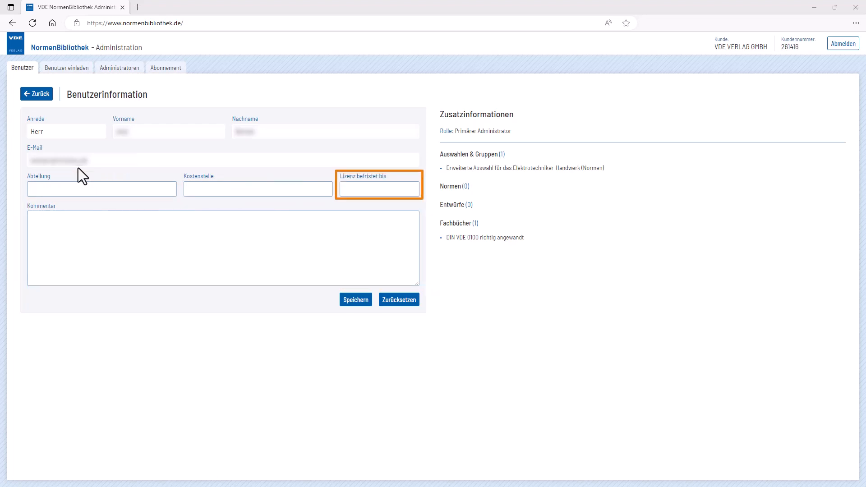
pyautogui.click(374, 192)
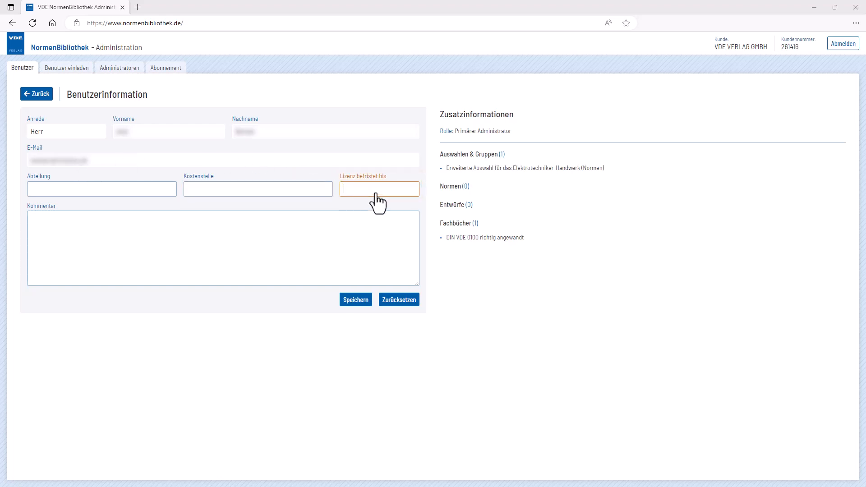
pyautogui.click(444, 207)
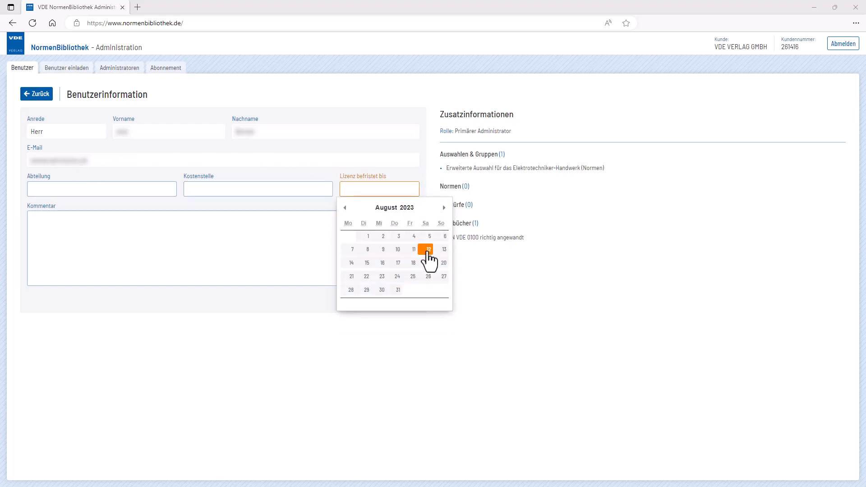
pyautogui.click(400, 290)
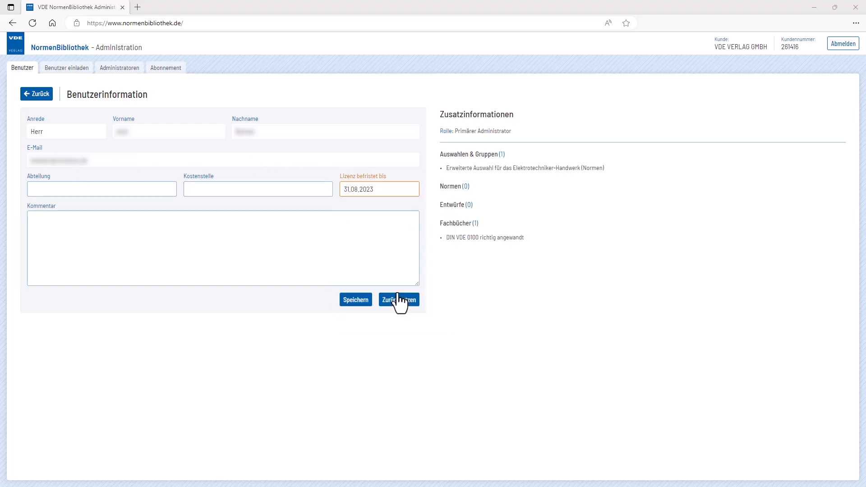
pyautogui.click(364, 303)
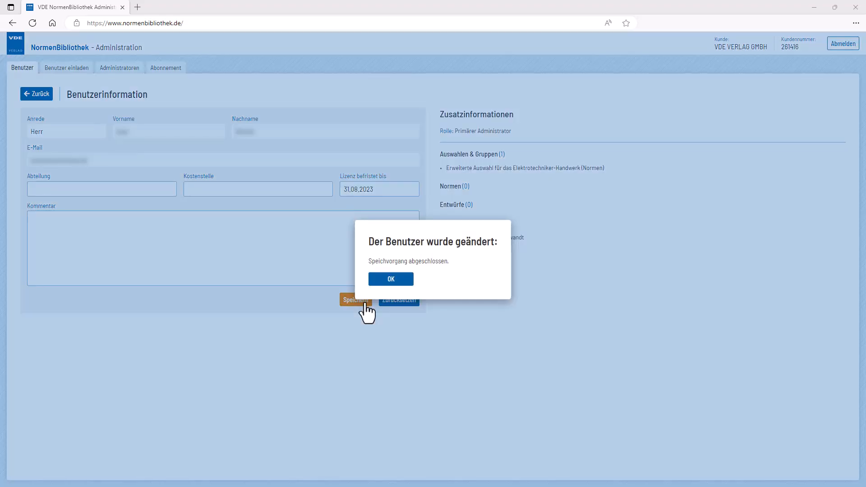
pyautogui.click(396, 280)
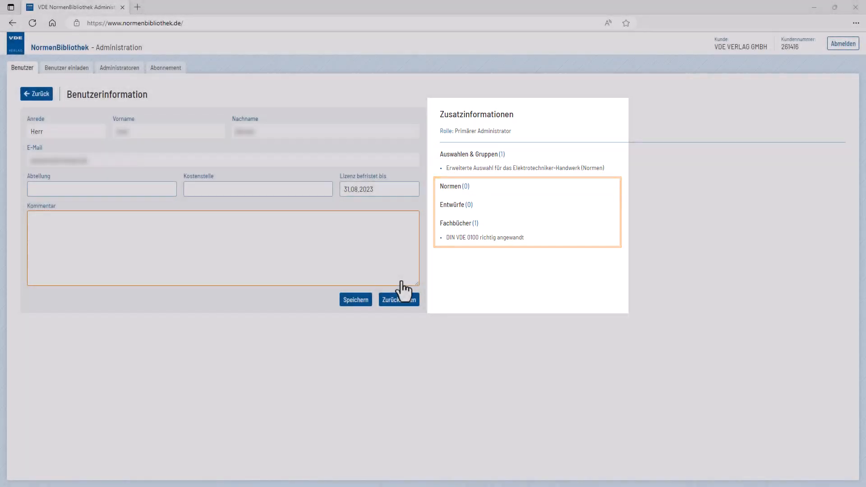
# - Change the order right (Bestellrecht) of the user whose licence is limited to 31.08.2023, and export the user list
pyautogui.click(403, 289)
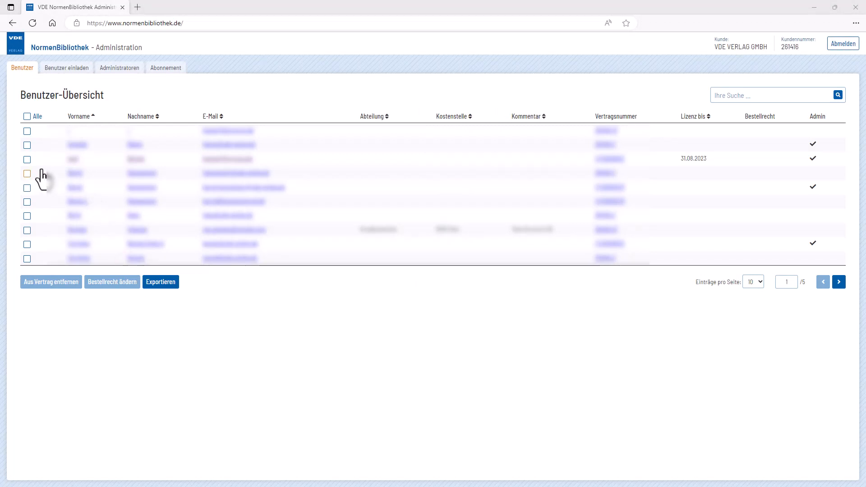
pyautogui.click(27, 160)
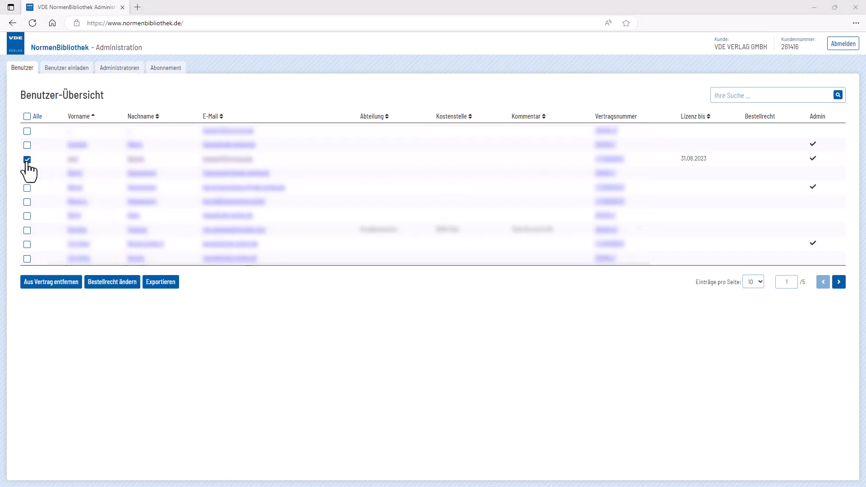
pyautogui.click(131, 289)
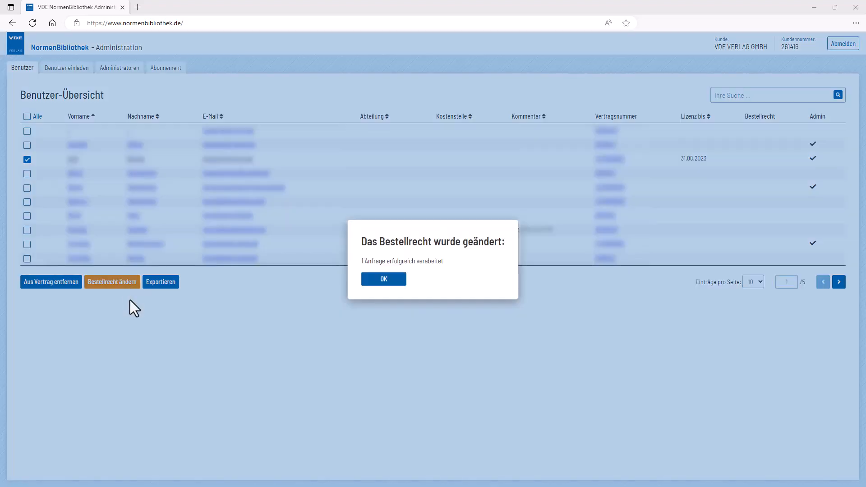
pyautogui.click(398, 281)
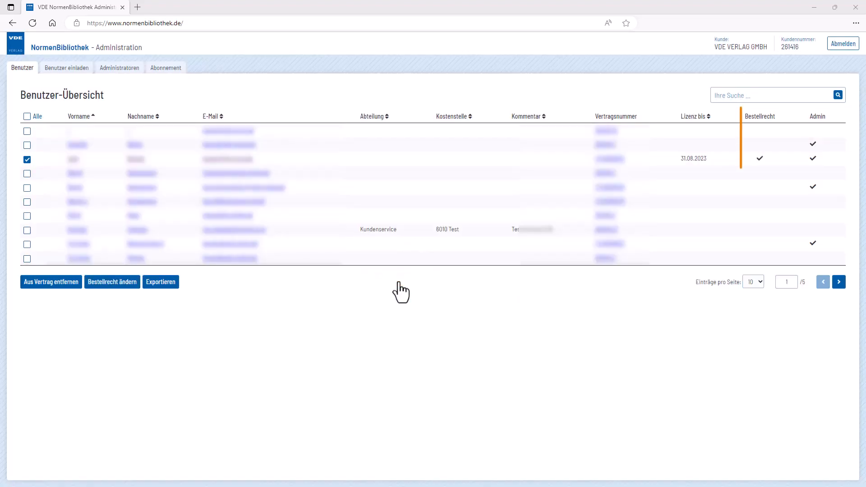
pyautogui.click(174, 288)
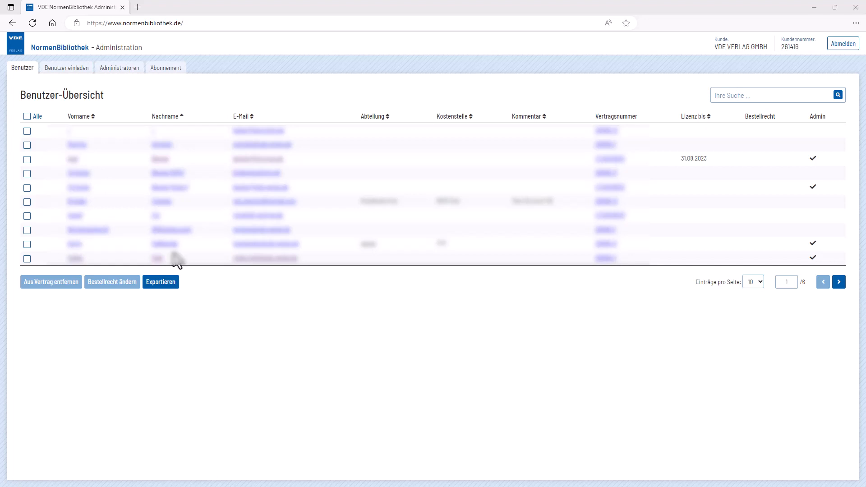
# - Send an invitation to the new user's e-mail address under the preset contract, and open the user list upload
pyautogui.click(68, 69)
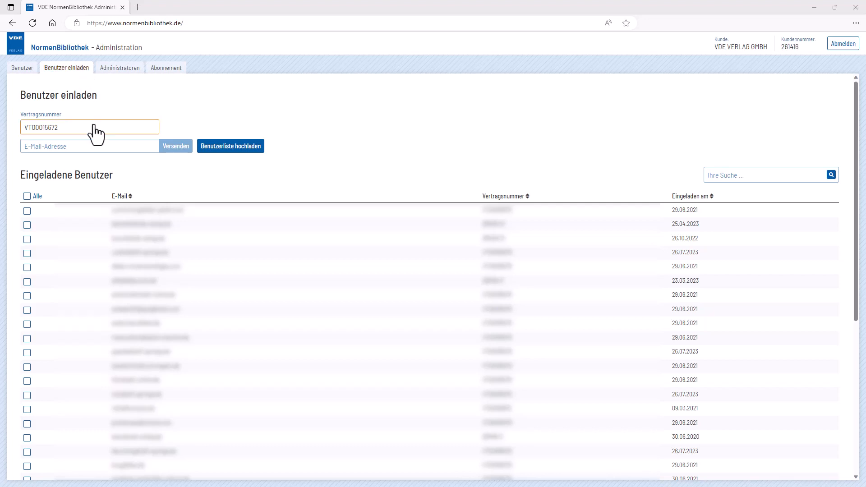
pyautogui.click(96, 148)
pyautogui.write('automusabell')
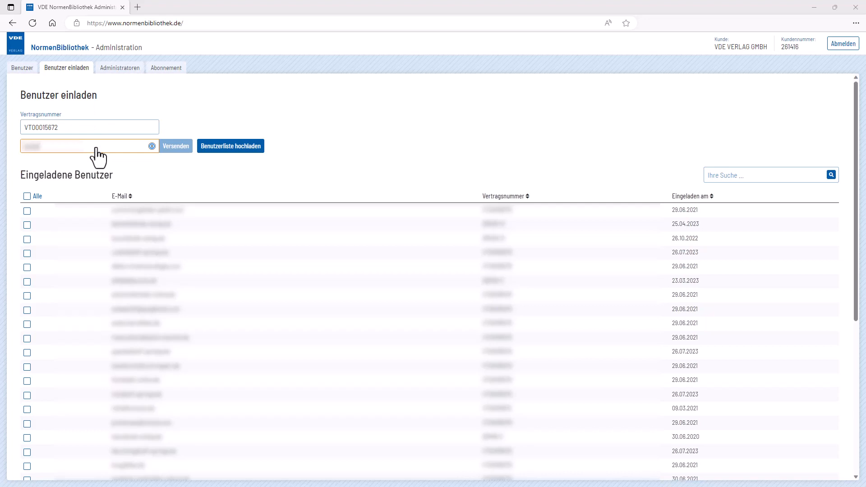
pyautogui.write('muster.de')
pyautogui.click(186, 151)
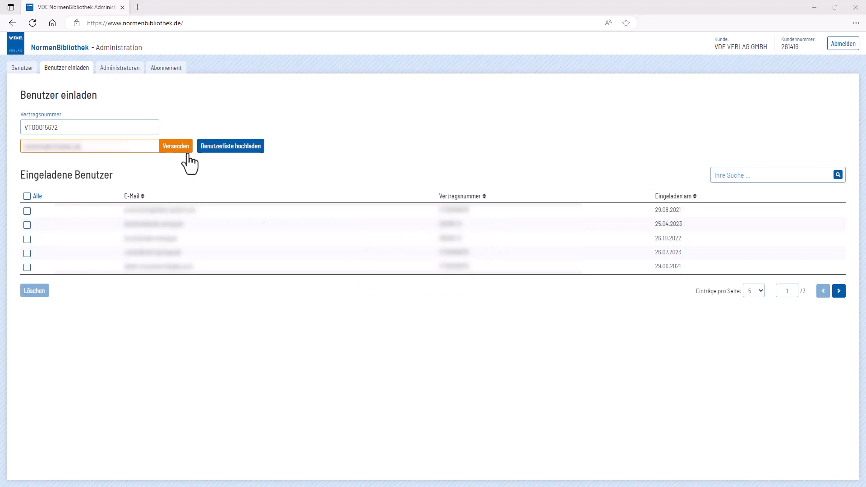
pyautogui.click(187, 151)
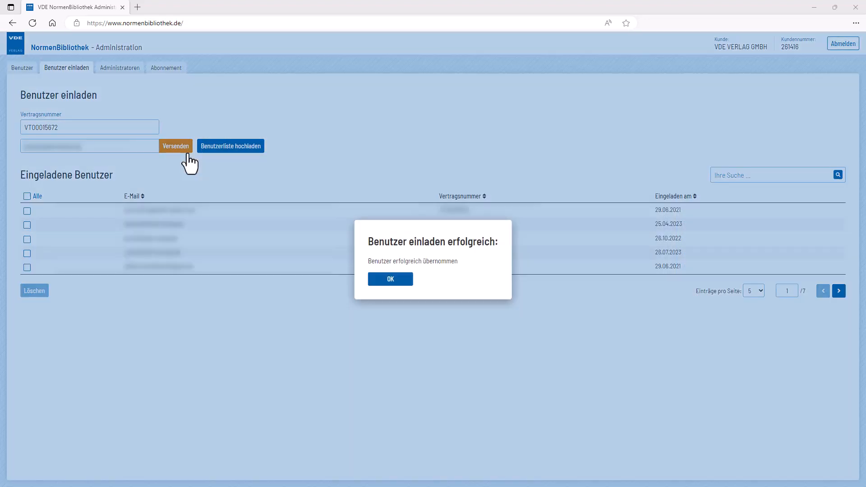
pyautogui.click(408, 281)
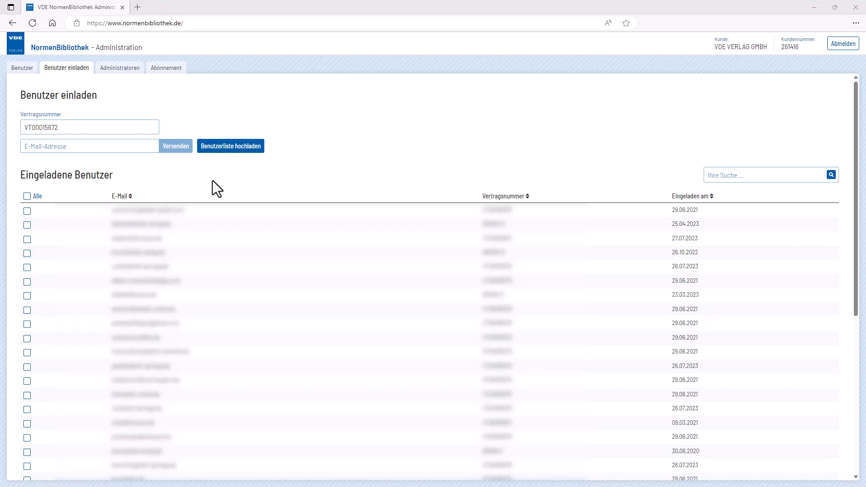
pyautogui.click(260, 151)
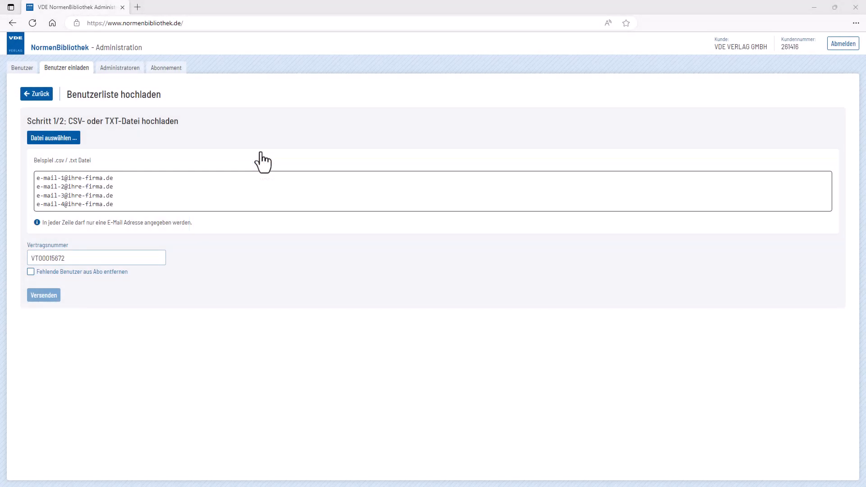
# - Add the third user in the selection list as an administrator
pyautogui.click(138, 72)
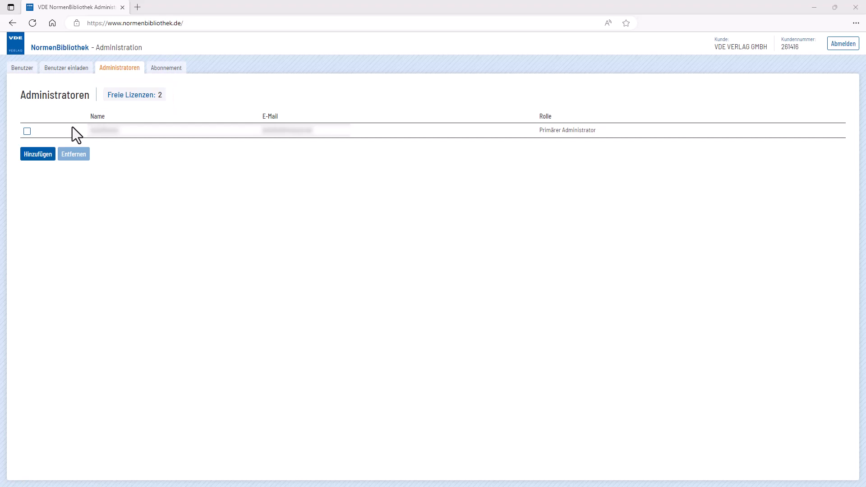
pyautogui.click(50, 157)
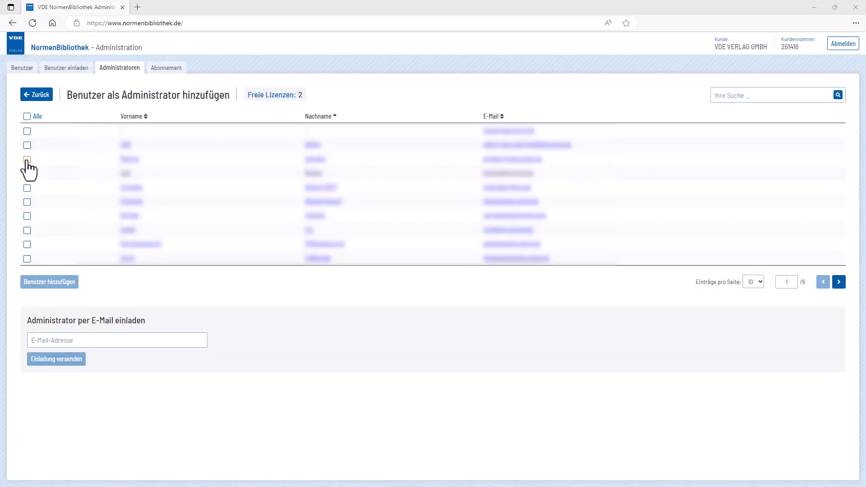
pyautogui.click(27, 160)
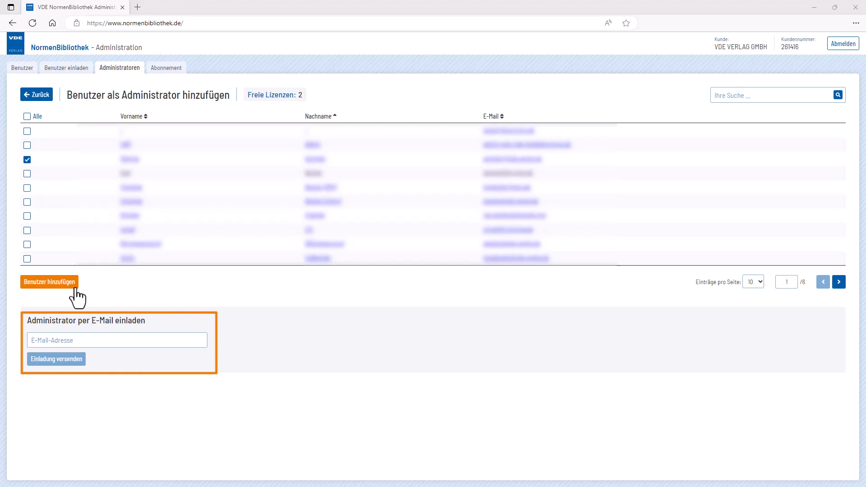
pyautogui.click(75, 289)
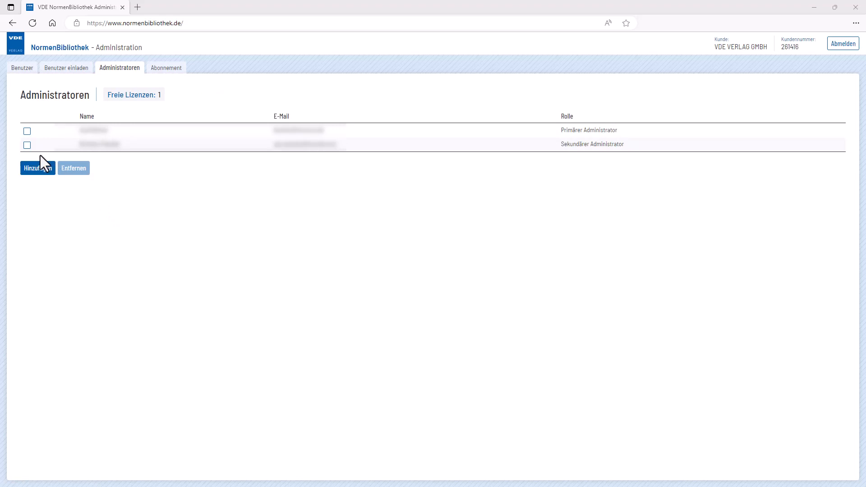
# - Remove the secondary administrator from the administrator list and confirm the removal
pyautogui.click(27, 145)
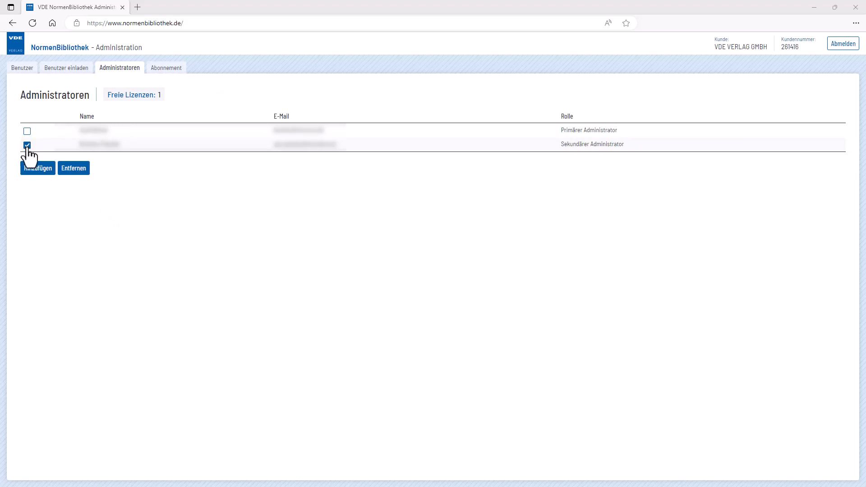
pyautogui.click(80, 174)
pyautogui.click(372, 276)
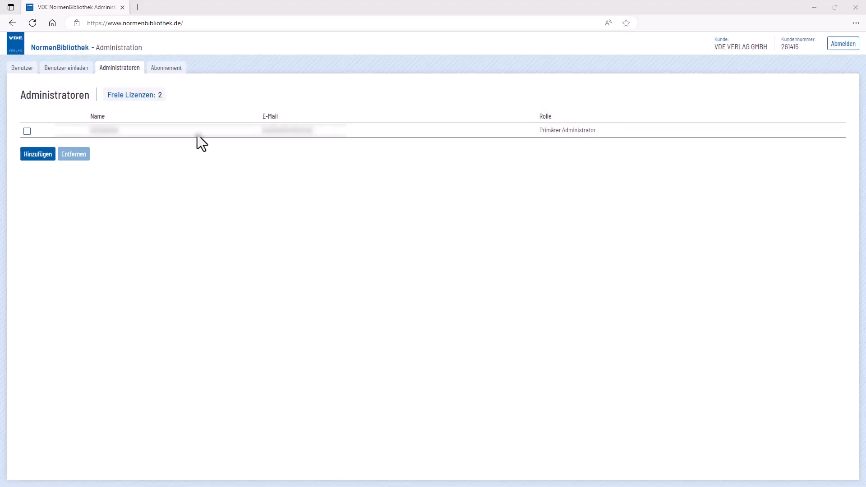
# - Export the products of the subscription "Erweiterte Auswahl für das Elektrotechniker-Handwerk"
pyautogui.click(180, 69)
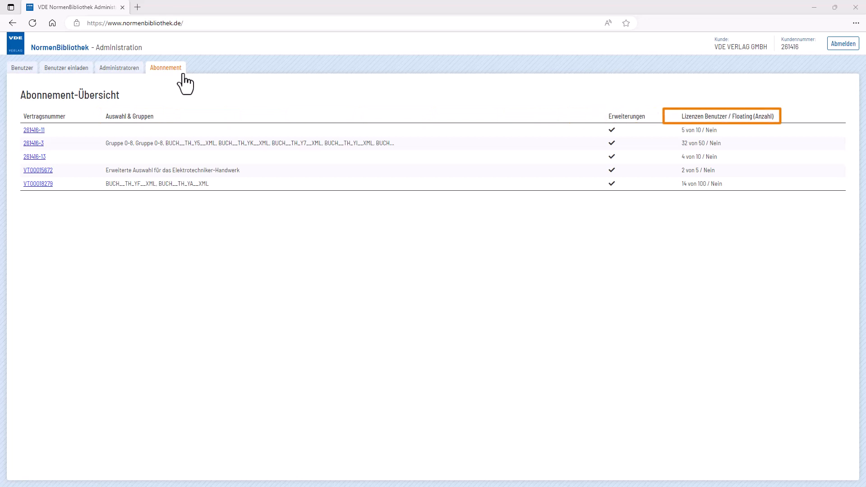
pyautogui.click(35, 171)
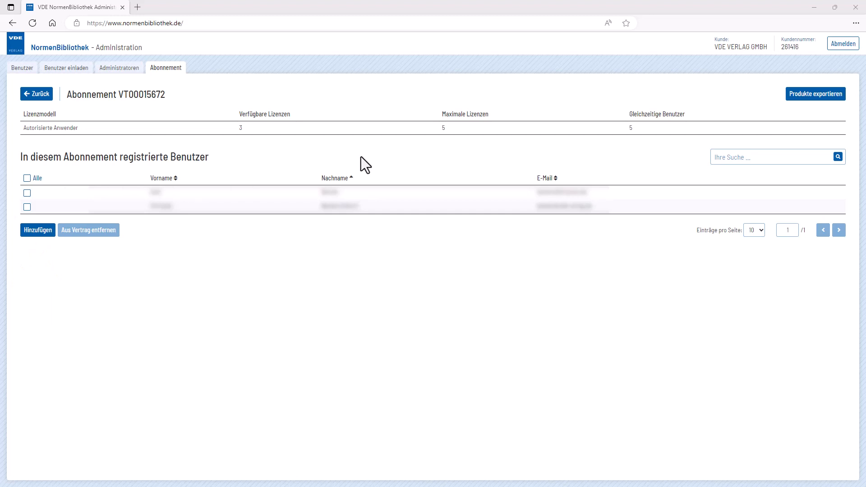
pyautogui.click(841, 96)
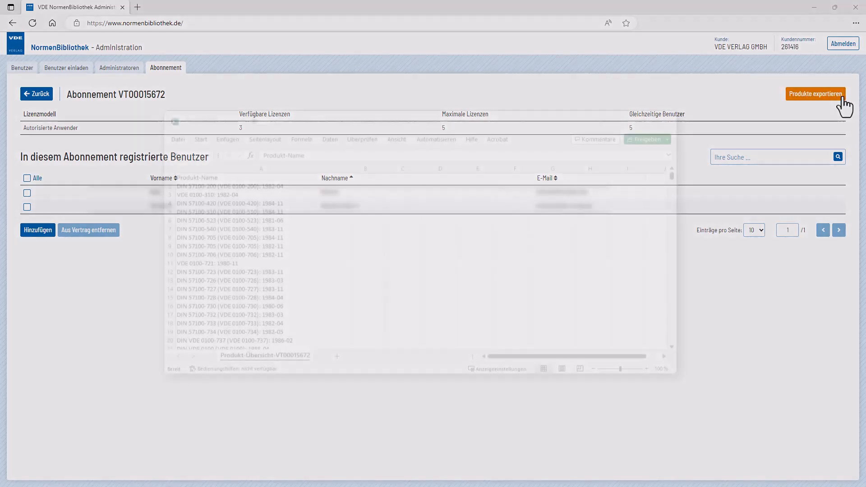